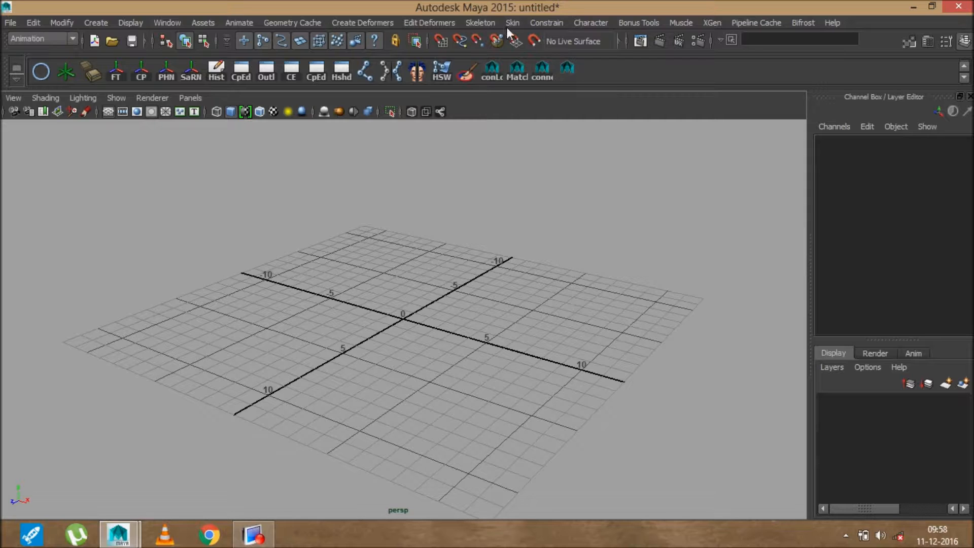
# Browse the Skeleton menu and keep the Animation menu set active
pyautogui.click(481, 22)
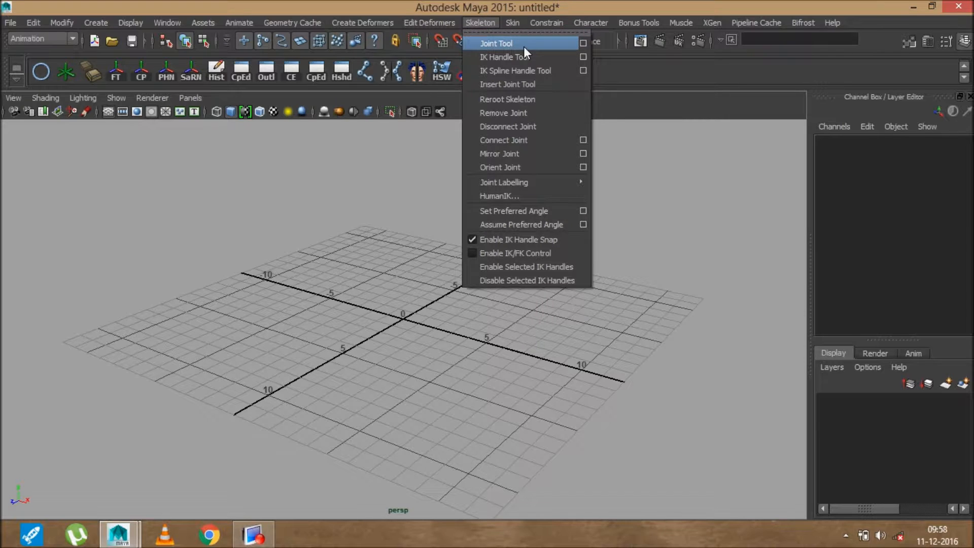
pyautogui.click(480, 23)
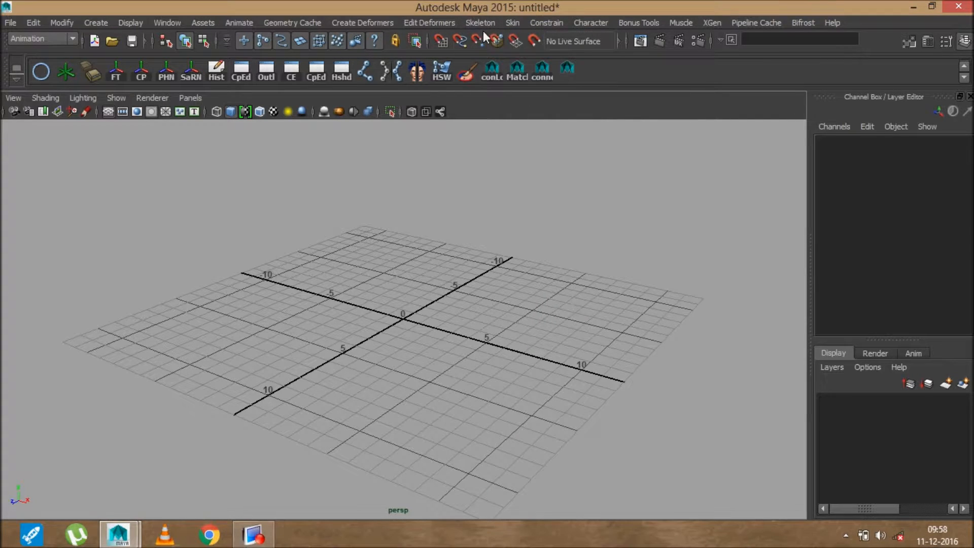
pyautogui.click(46, 39)
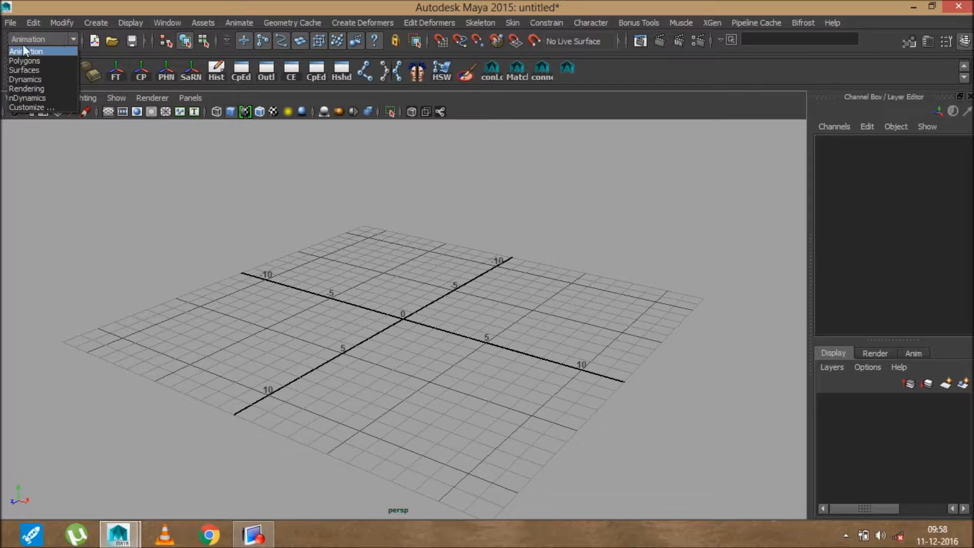
pyautogui.click(24, 50)
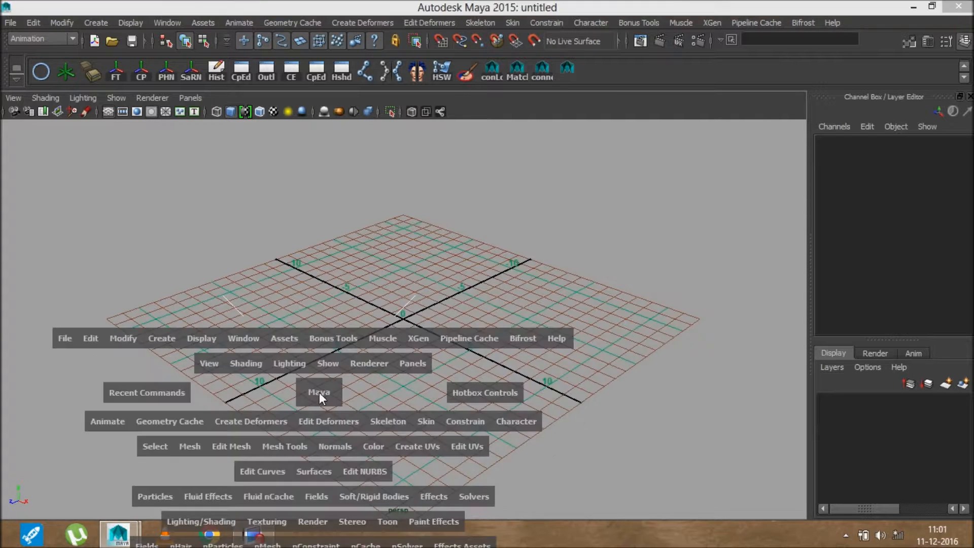
# Switch to side view and reset the Joint Tool settings to defaults
pyautogui.press('space')
pyautogui.press('space')
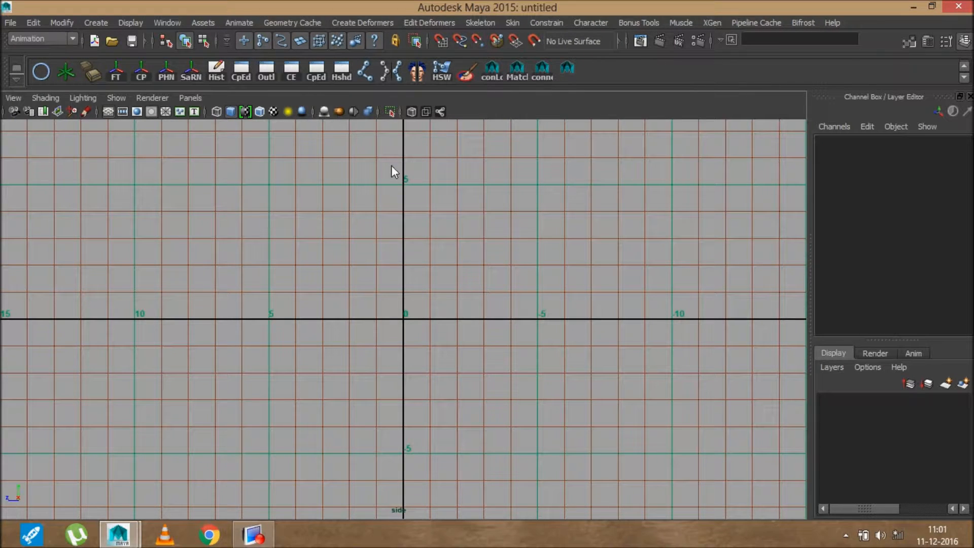
pyautogui.doubleClick(370, 71)
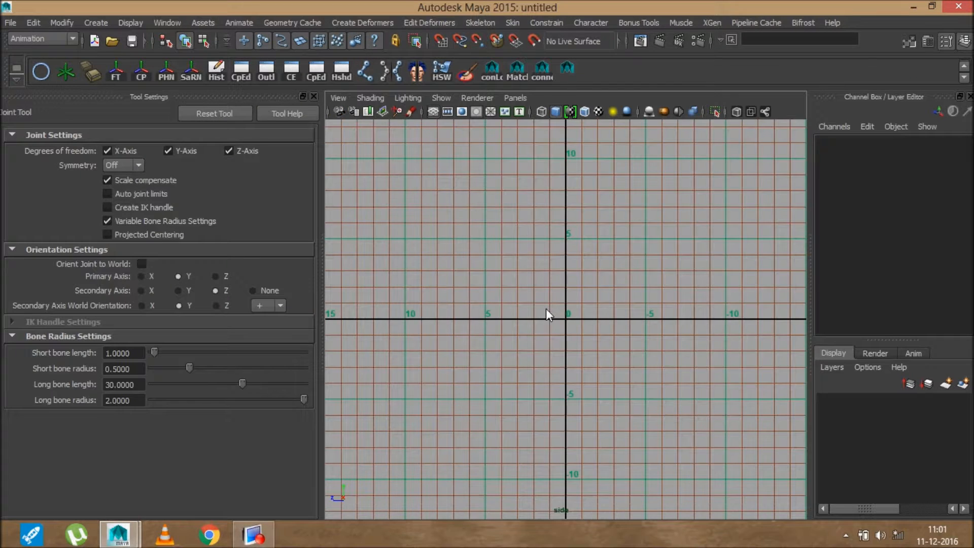
pyautogui.keyDown('alt'); pyautogui.moveTo(546, 308); pyautogui.dragTo(536, 352, button='middle'); pyautogui.keyUp('alt')
pyautogui.click(207, 114)
pyautogui.scroll(3, 565, 200)
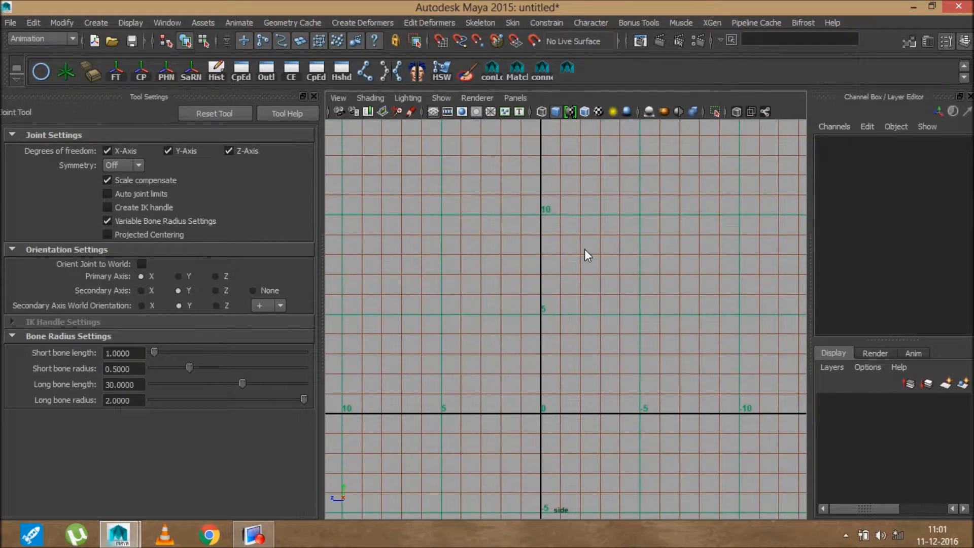
# Place hip, knee, ankle and toe joints down to the origin to form the leg chain
pyautogui.click(574, 233)
pyautogui.click(554, 320)
pyautogui.moveTo(553, 323); pyautogui.dragTo(538, 318)
pyautogui.moveTo(573, 400); pyautogui.dragTo(505, 415)
pyautogui.click(551, 413)
pyautogui.press('Return')
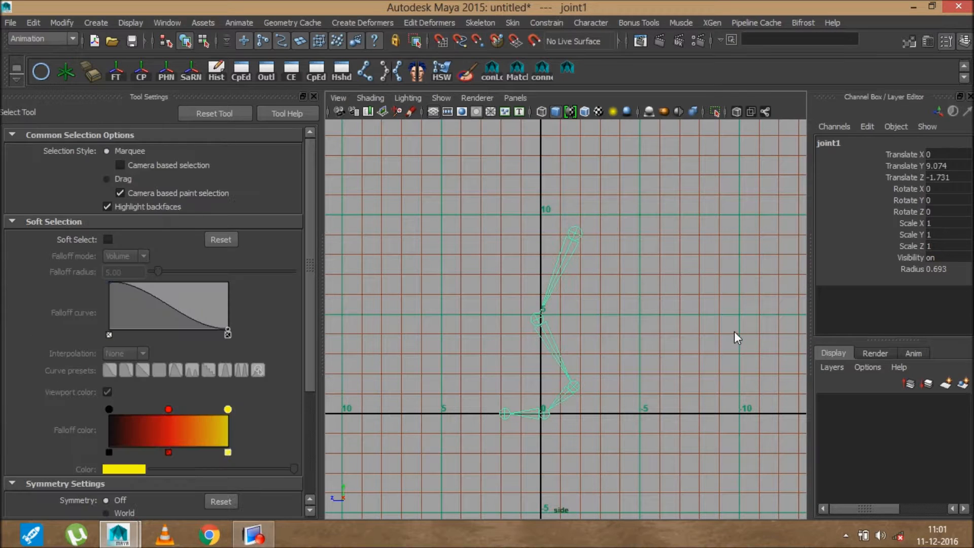
# Switch to perspective view and orbit and zoom to frame the leg chain
pyautogui.press('space')
pyautogui.press('space')
pyautogui.keyDown('alt'); pyautogui.moveTo(616, 246); pyautogui.dragTo(630, 249); pyautogui.keyUp('alt')
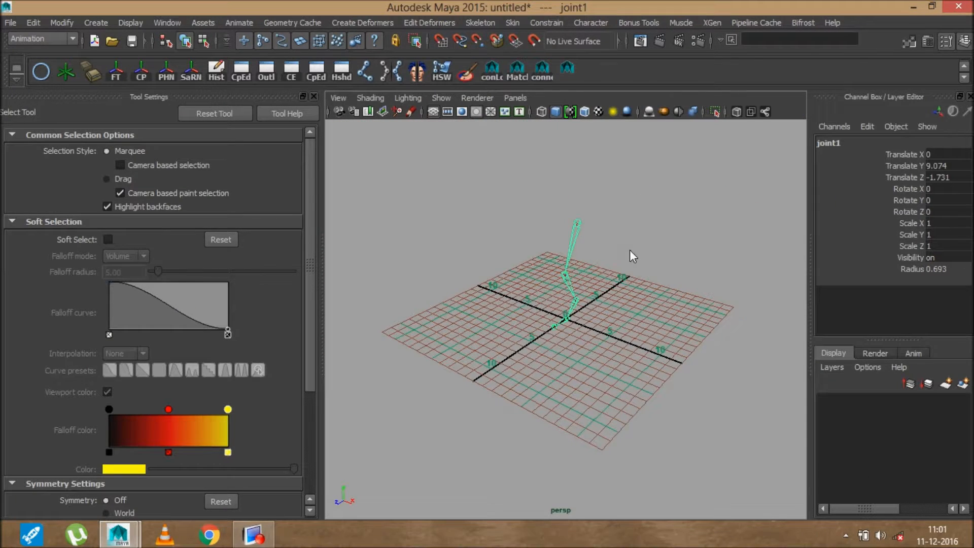
pyautogui.keyDown('alt'); pyautogui.moveTo(629, 250); pyautogui.dragTo(624, 307, button='middle'); pyautogui.keyUp('alt')
pyautogui.keyDown('alt'); pyautogui.moveTo(589, 209); pyautogui.dragTo(584, 348, button='right'); pyautogui.keyUp('alt')
pyautogui.keyDown('alt'); pyautogui.moveTo(584, 348); pyautogui.dragTo(599, 271, button='middle'); pyautogui.keyUp('alt')
pyautogui.keyDown('alt'); pyautogui.moveTo(613, 292); pyautogui.dragTo(593, 278); pyautogui.keyUp('alt')
pyautogui.keyDown('alt'); pyautogui.moveTo(593, 278); pyautogui.dragTo(593, 332, button='middle'); pyautogui.keyUp('alt')
pyautogui.keyDown('alt'); pyautogui.moveTo(594, 332); pyautogui.dragTo(584, 294, button='right'); pyautogui.keyUp('alt')
pyautogui.keyDown('alt'); pyautogui.moveTo(585, 296); pyautogui.dragTo(569, 269); pyautogui.keyUp('alt')
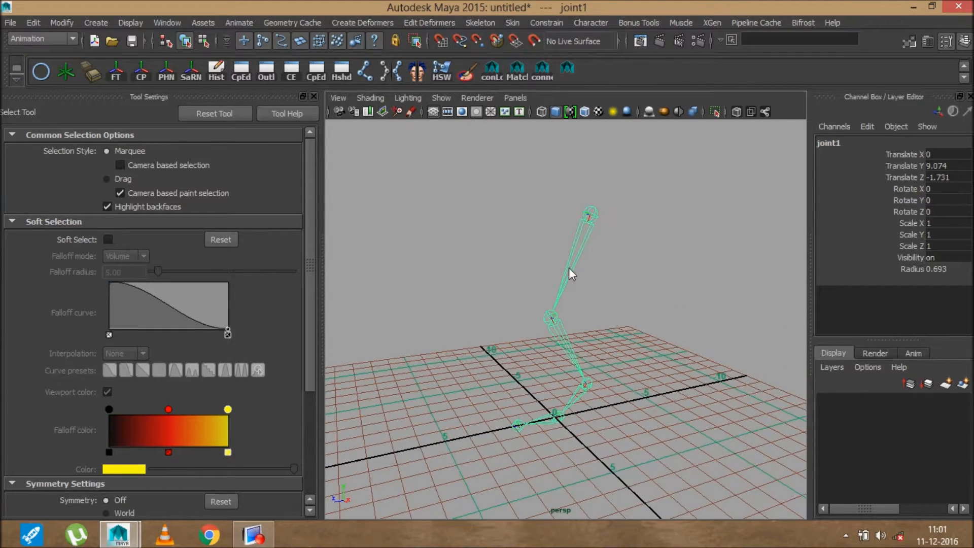
pyautogui.keyDown('alt'); pyautogui.moveTo(634, 391); pyautogui.dragTo(646, 353); pyautogui.keyUp('alt')
pyautogui.keyDown('alt'); pyautogui.moveTo(585, 268); pyautogui.dragTo(619, 246); pyautogui.keyUp('alt')
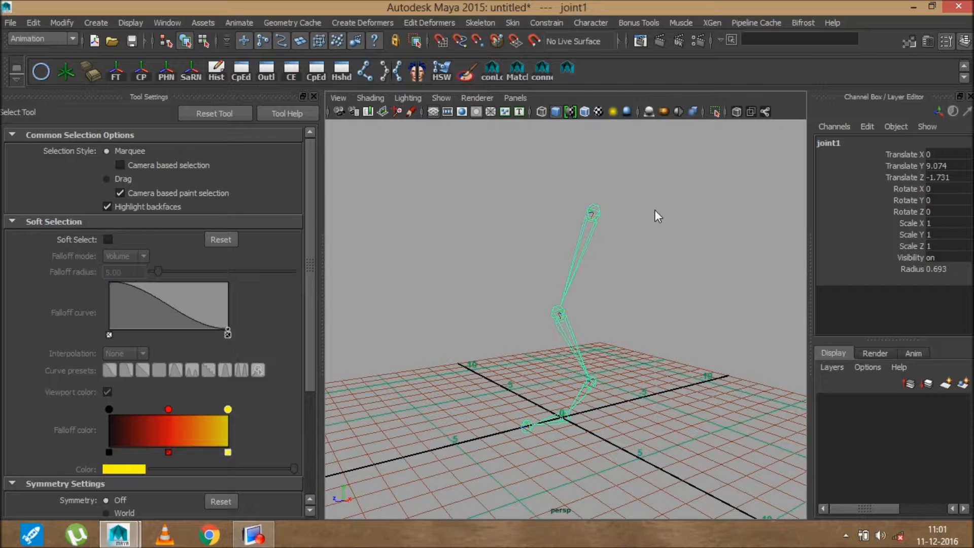
# Review the Joint Tool settings, then close the Tool Settings panel and recentre the chain
pyautogui.click(486, 20)
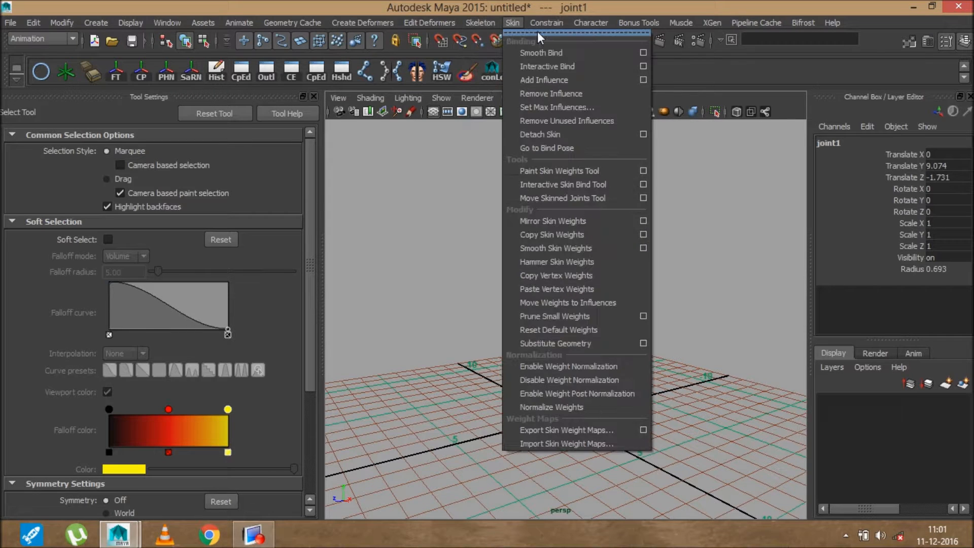
pyautogui.click(584, 44)
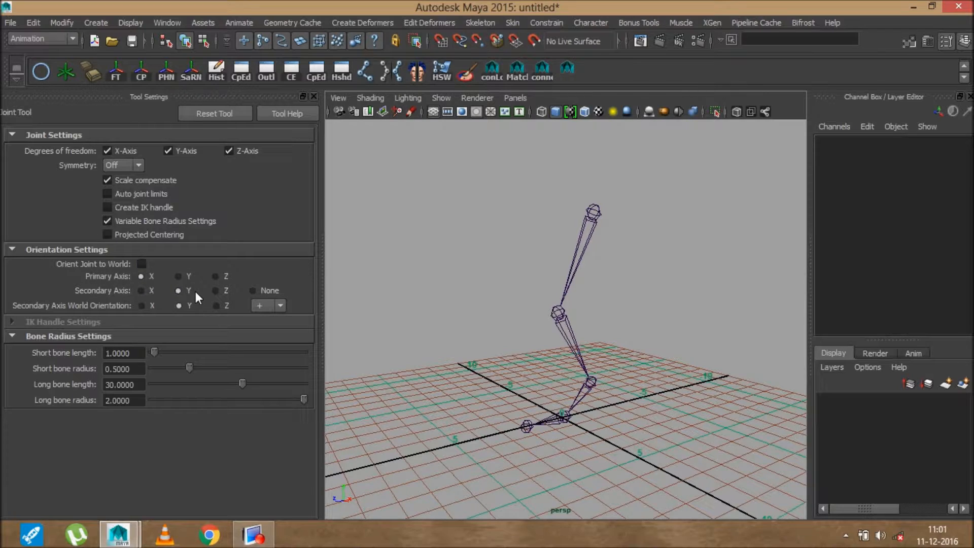
pyautogui.click(315, 96)
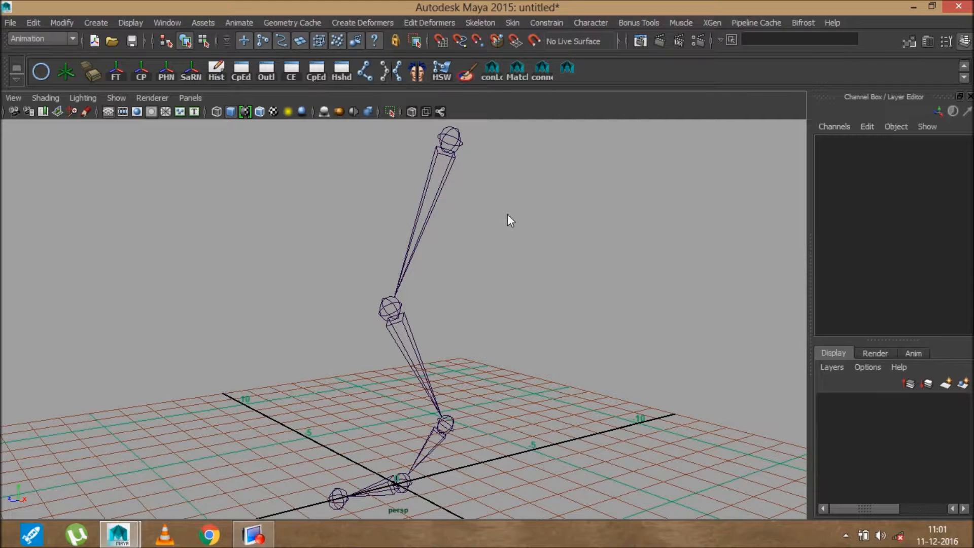
pyautogui.keyDown('alt'); pyautogui.moveTo(453, 255); pyautogui.dragTo(458, 314, button='middle'); pyautogui.keyUp('alt')
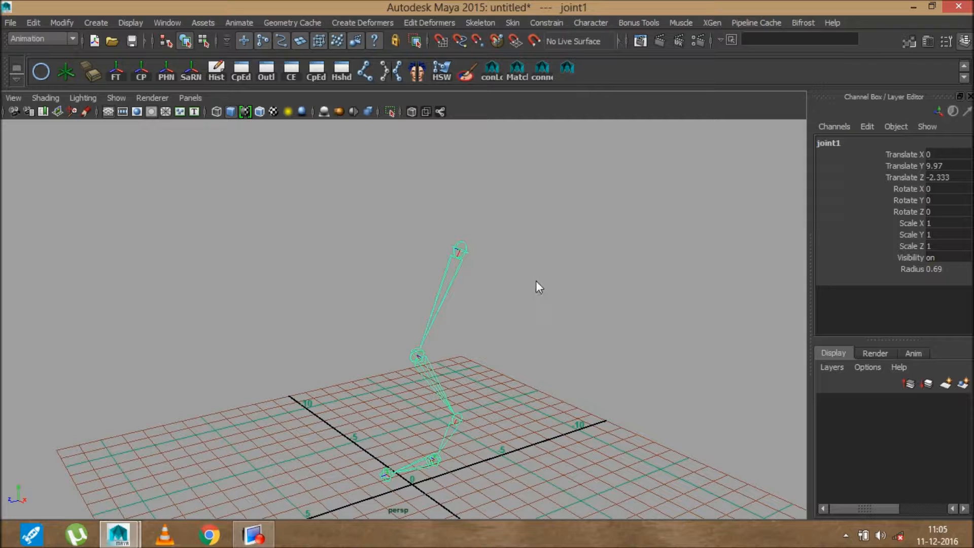
# Reset the Orient Joint options, set Y as primary axis, and apply to the chain
pyautogui.click(480, 23)
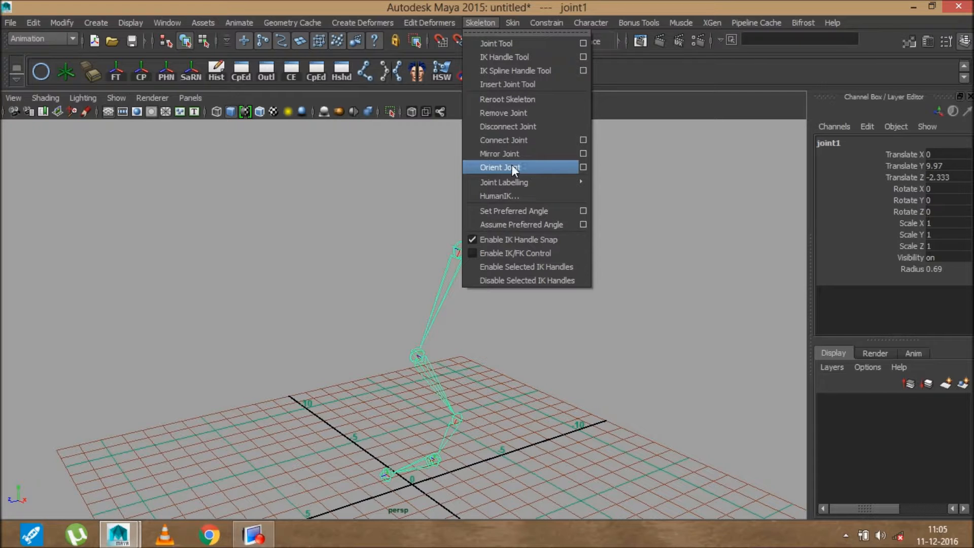
pyautogui.click(584, 168)
pyautogui.click(593, 150)
pyautogui.click(597, 177)
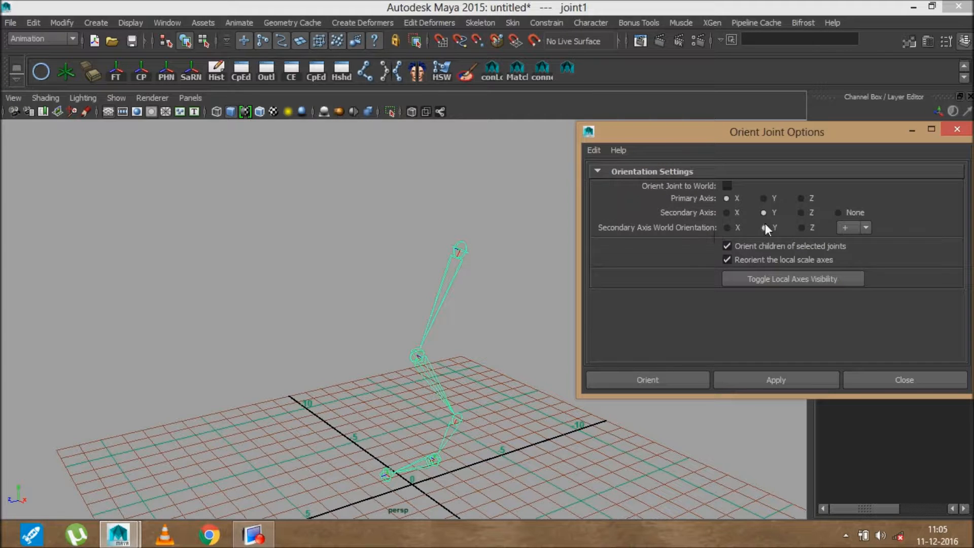
pyautogui.click(765, 199)
pyautogui.click(779, 378)
# Activate rotation on the top joint and display the joints' local rotation axes in component mode
pyautogui.press('e')
pyautogui.keyDown('alt'); pyautogui.moveTo(457, 351); pyautogui.dragTo(485, 357); pyautogui.keyUp('alt')
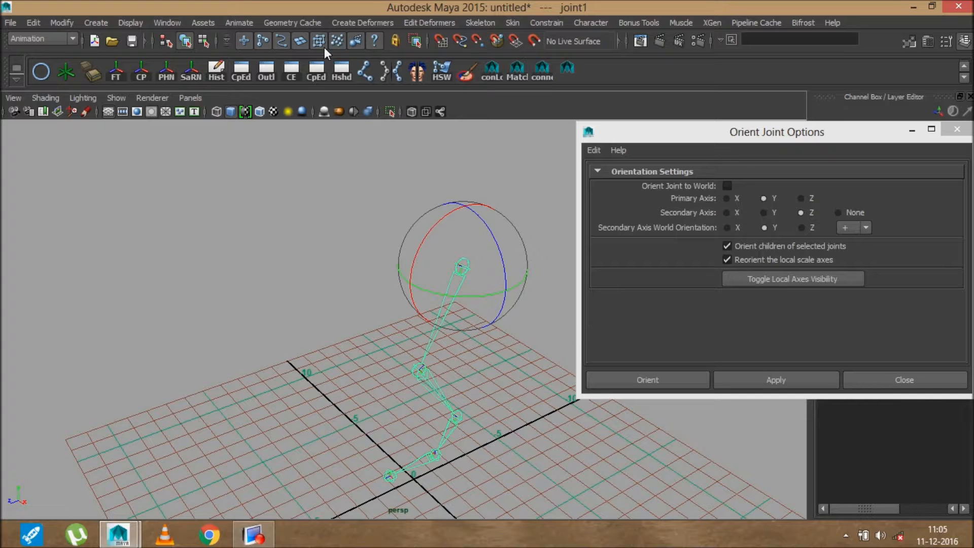
pyautogui.click(203, 40)
pyautogui.click(376, 41)
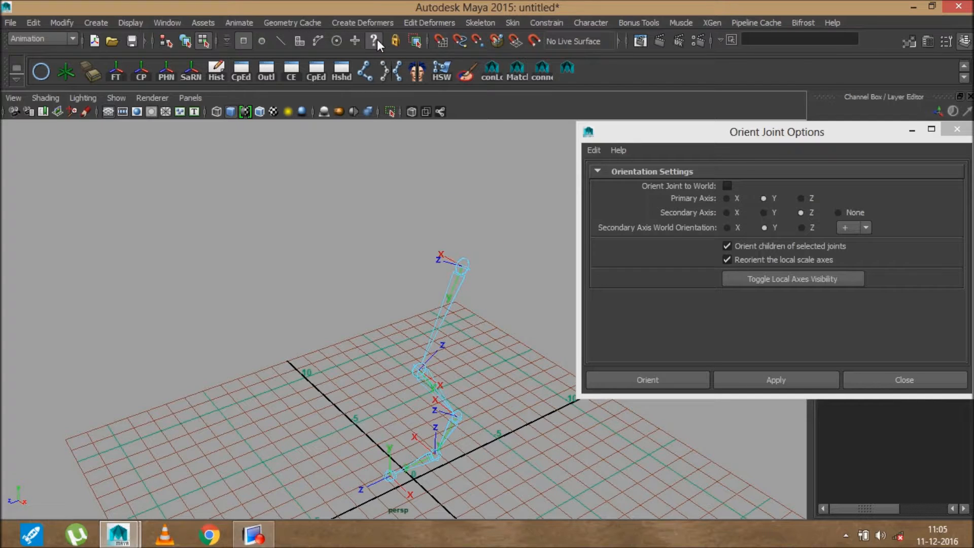
pyautogui.keyDown('alt'); pyautogui.moveTo(485, 369); pyautogui.dragTo(530, 394); pyautogui.keyUp('alt')
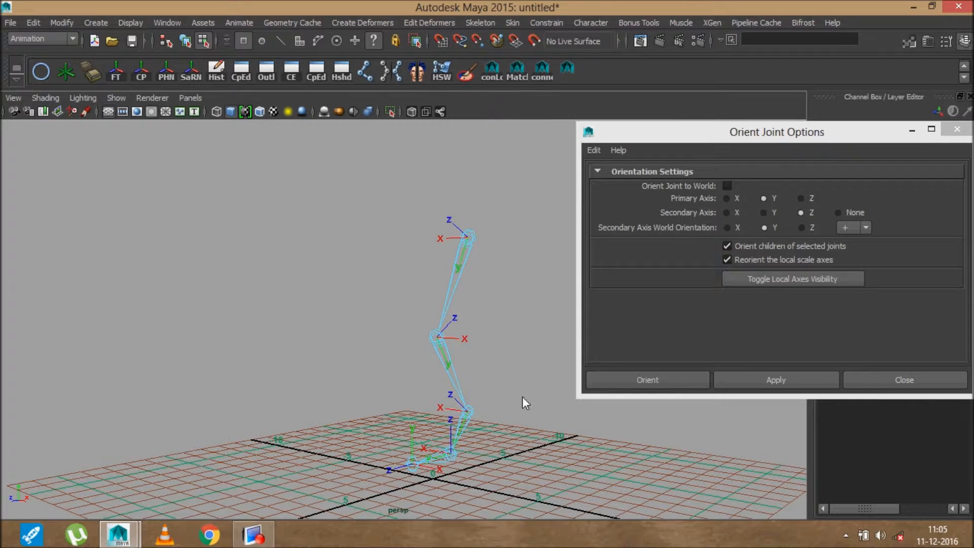
# Reorient the chain with X primary, Y secondary and show each joint's local axes
pyautogui.click(592, 151)
pyautogui.click(601, 177)
pyautogui.click(759, 382)
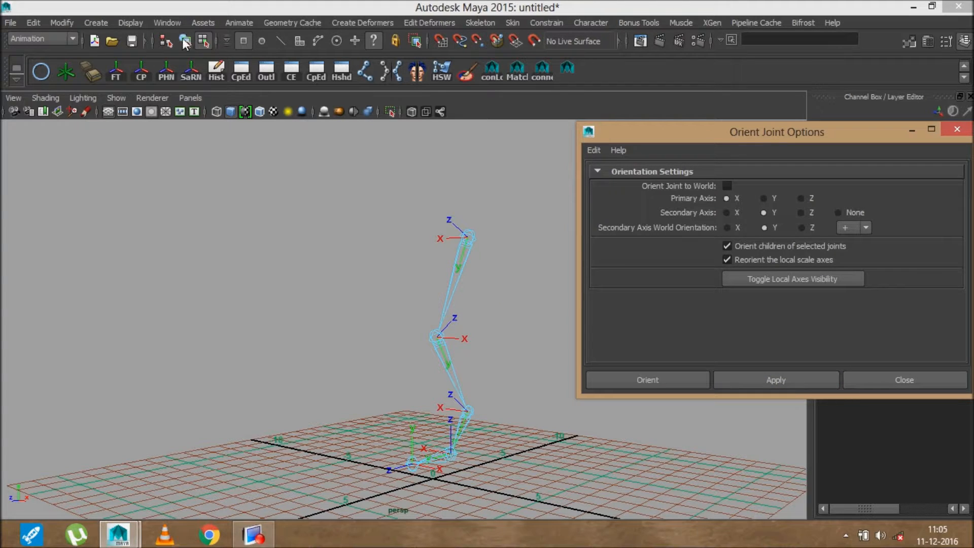
pyautogui.click(437, 279)
pyautogui.click(750, 389)
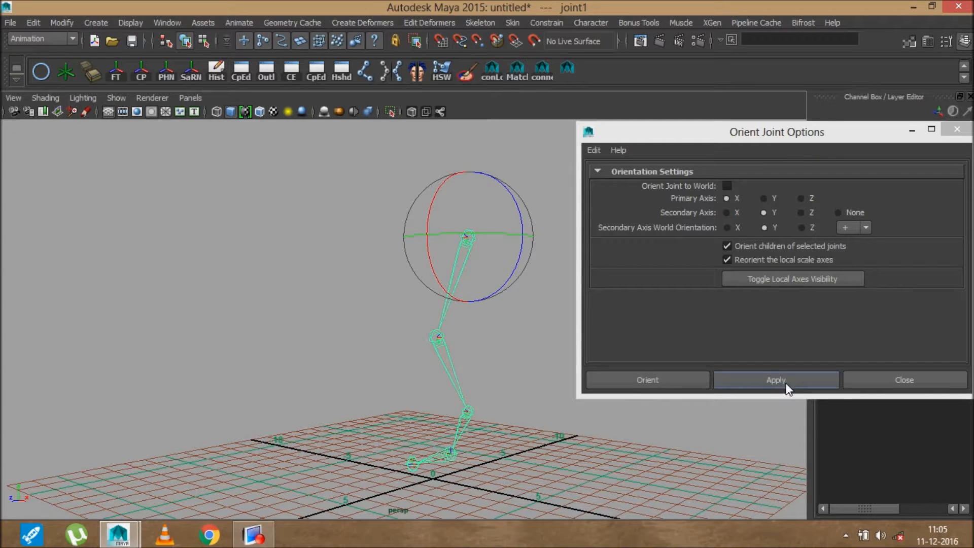
pyautogui.click(731, 381)
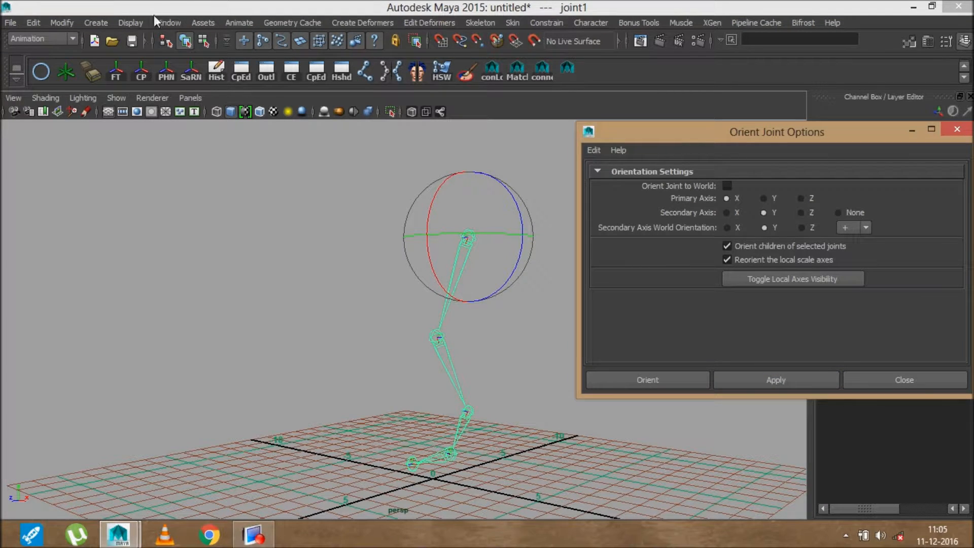
pyautogui.click(203, 42)
pyautogui.click(204, 42)
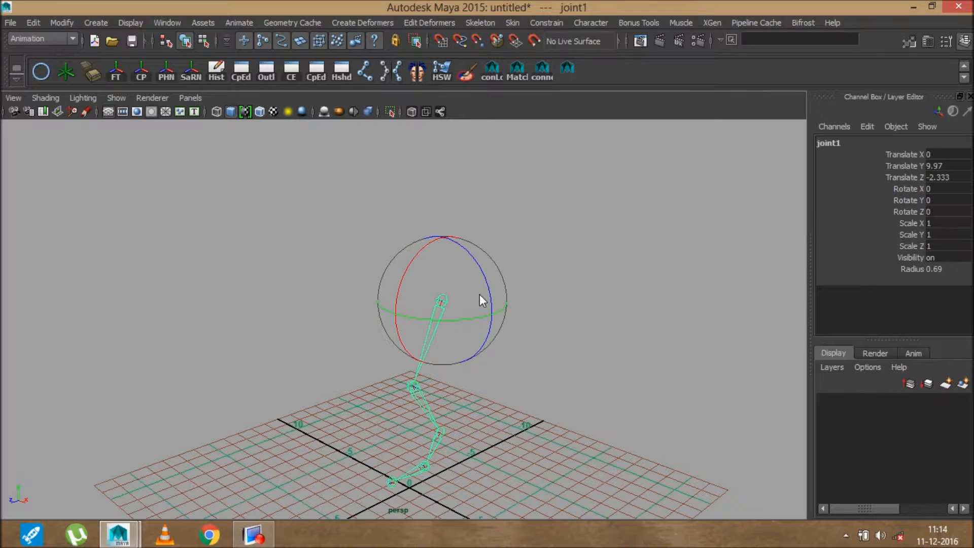
# Duplicate the leg chain and move the copy 6.28 units along X
pyautogui.keyDown('alt'); pyautogui.moveTo(510, 283); pyautogui.dragTo(516, 361); pyautogui.keyUp('alt')
pyautogui.keyDown('alt'); pyautogui.moveTo(441, 315); pyautogui.dragTo(504, 305); pyautogui.keyUp('alt')
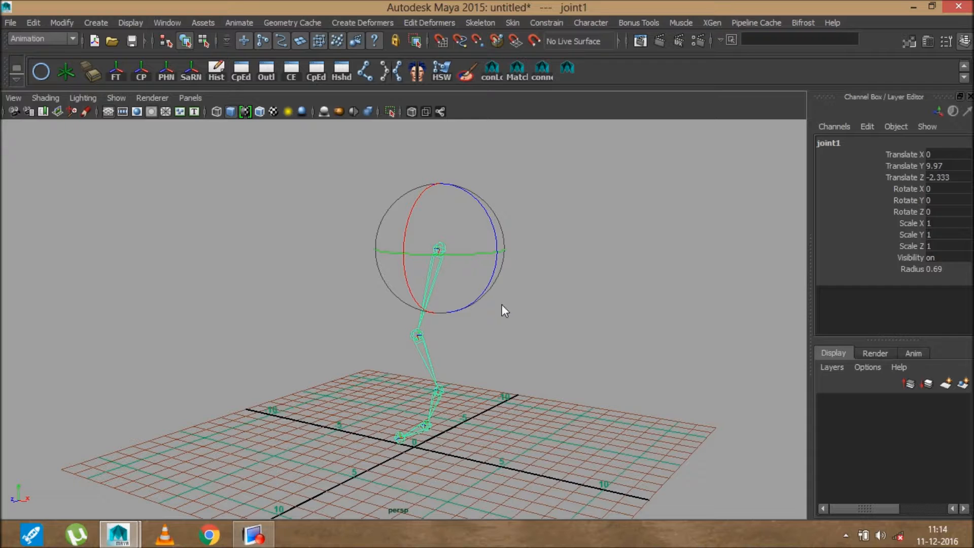
pyautogui.keyDown('alt'); pyautogui.moveTo(502, 305); pyautogui.dragTo(505, 311); pyautogui.keyUp('alt')
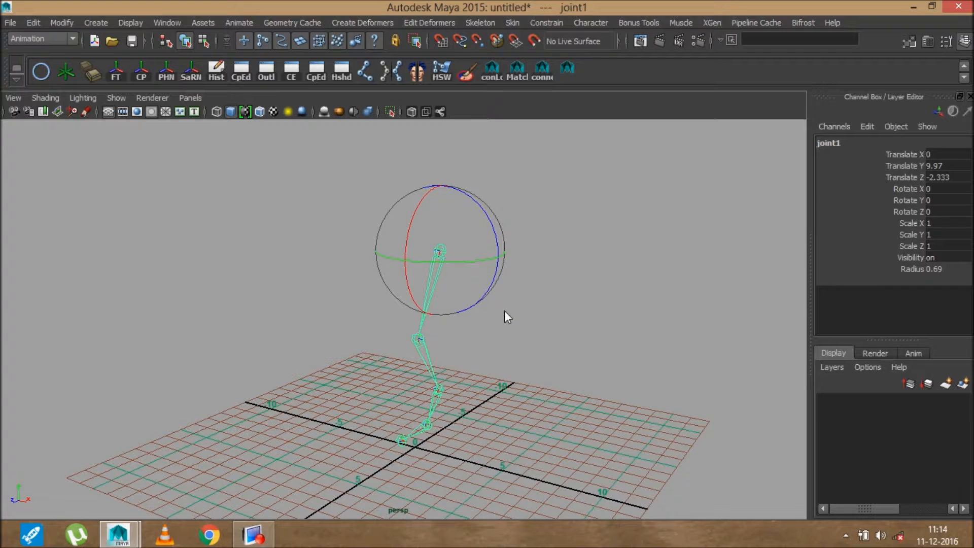
pyautogui.press('w')
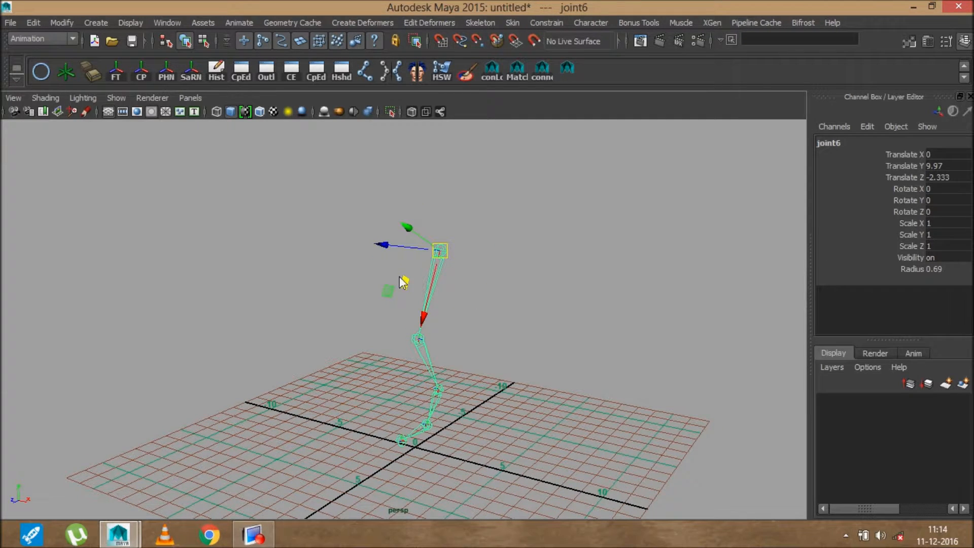
pyautogui.moveTo(388, 248); pyautogui.dragTo(495, 277)
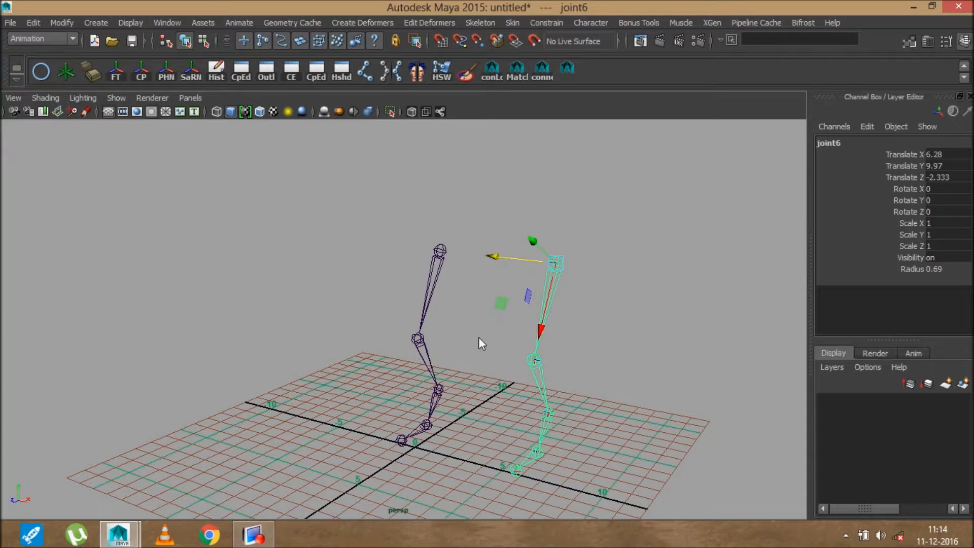
# Frame both legs, select the left leg's hip joint, and switch to the Rotate tool
pyautogui.keyDown('alt'); pyautogui.moveTo(481, 340); pyautogui.dragTo(484, 323, button='middle'); pyautogui.keyUp('alt')
pyautogui.keyDown('alt'); pyautogui.moveTo(485, 298); pyautogui.dragTo(488, 354, button='right'); pyautogui.keyUp('alt')
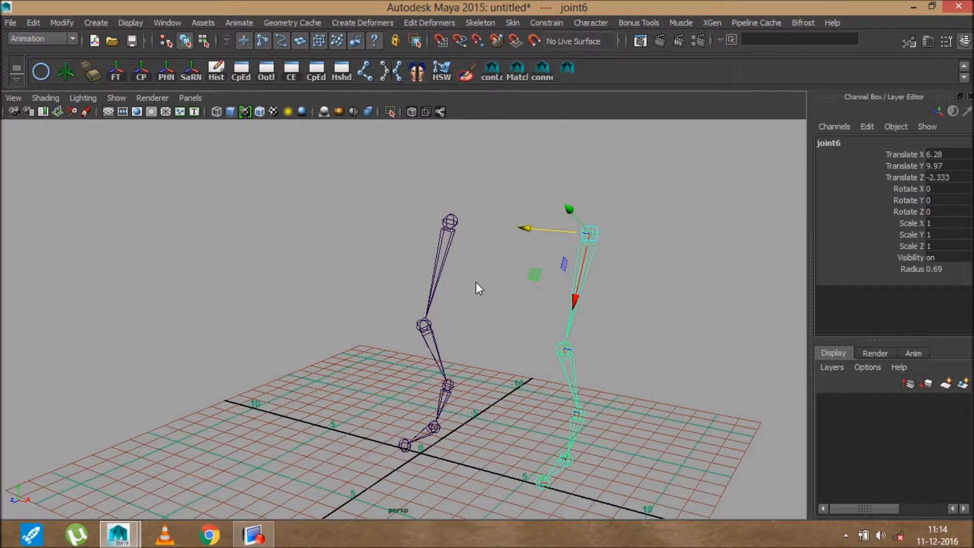
pyautogui.moveTo(486, 211); pyautogui.dragTo(428, 229)
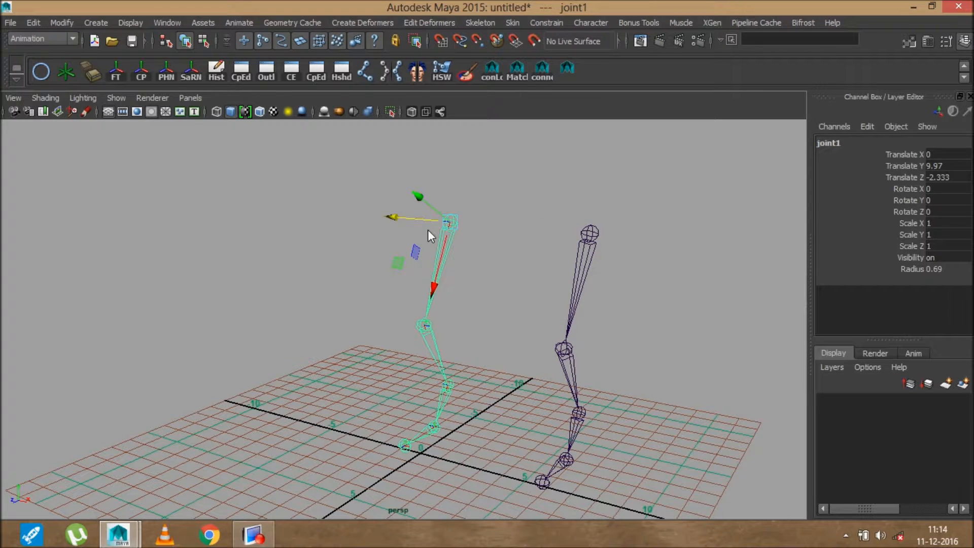
pyautogui.keyDown('alt'); pyautogui.moveTo(500, 276); pyautogui.dragTo(485, 270); pyautogui.keyUp('alt')
pyautogui.press('e')
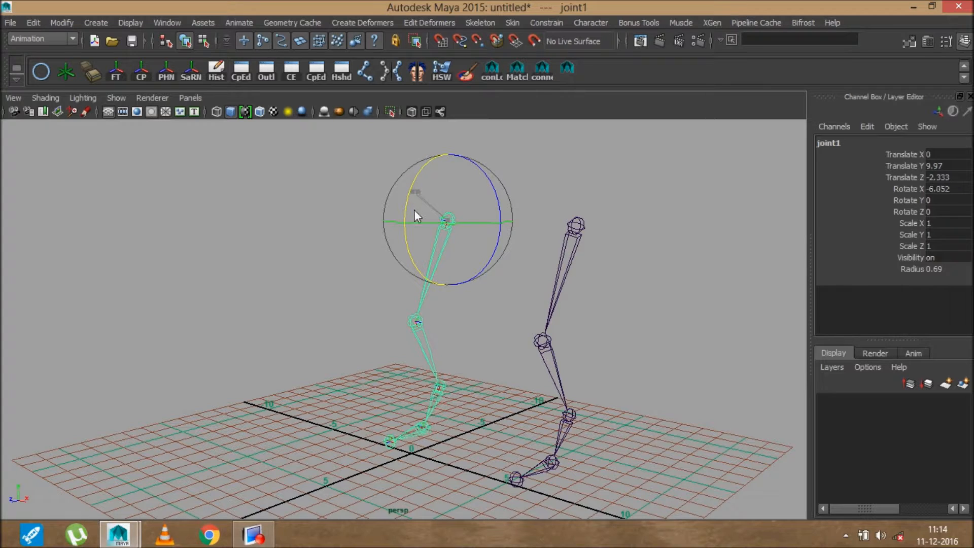
# Set rotation to Local axes, test-rotate the hip, then undo it
pyautogui.click(648, 216)
pyautogui.click(602, 205)
pyautogui.moveTo(404, 211)
pyautogui.mouseDown()
pyautogui.moveTo(421, 258)
pyautogui.moveTo(414, 174)
pyautogui.moveTo(433, 267)
pyautogui.moveTo(416, 183)
pyautogui.moveTo(427, 266)
pyautogui.moveTo(414, 212)
pyautogui.mouseUp()
pyautogui.hotkey('ctrl', 'z')
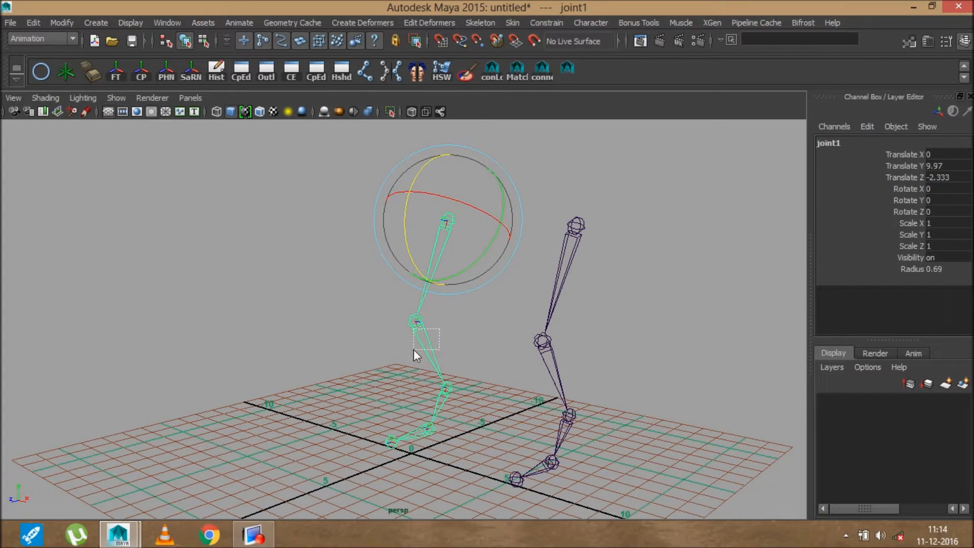
# Test-bend the knee, undo it, and return the hip to its zero rest pose
pyautogui.moveTo(413, 350); pyautogui.dragTo(413, 349)
pyautogui.moveTo(385, 280)
pyautogui.mouseDown()
pyautogui.moveTo(380, 323)
pyautogui.moveTo(381, 296)
pyautogui.mouseUp()
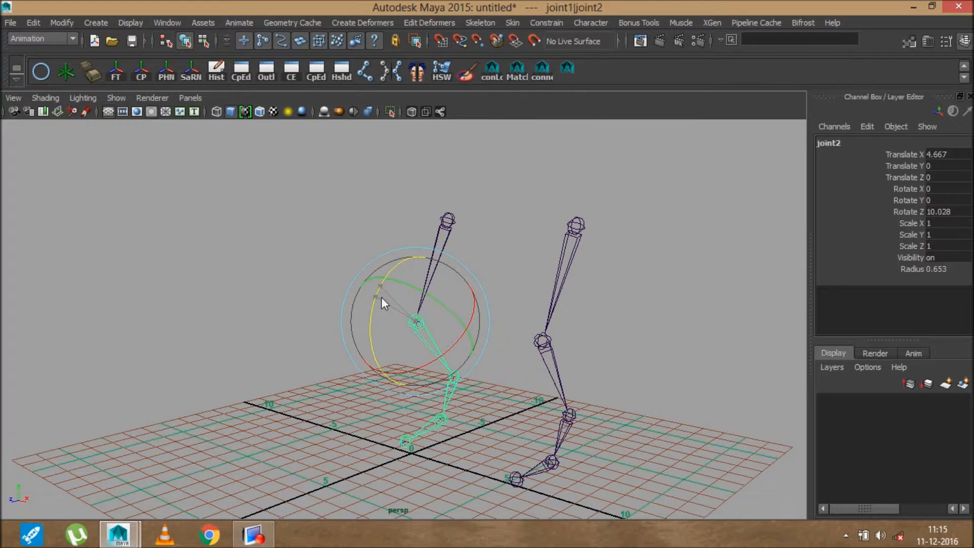
pyautogui.moveTo(381, 297); pyautogui.dragTo(453, 310)
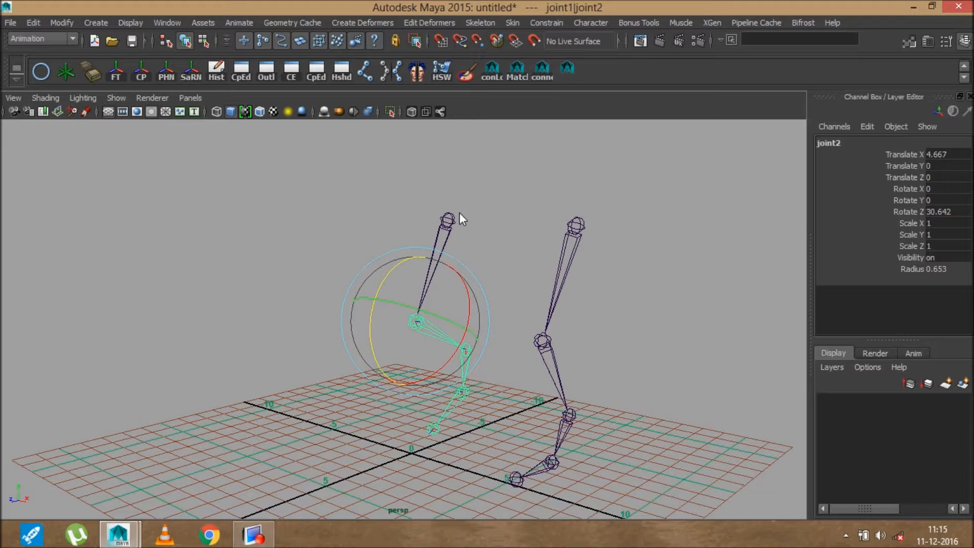
pyautogui.hotkey('ctrl', 'z')
pyautogui.moveTo(433, 218); pyautogui.dragTo(425, 265)
pyautogui.hotkey('ctrl', 'z')
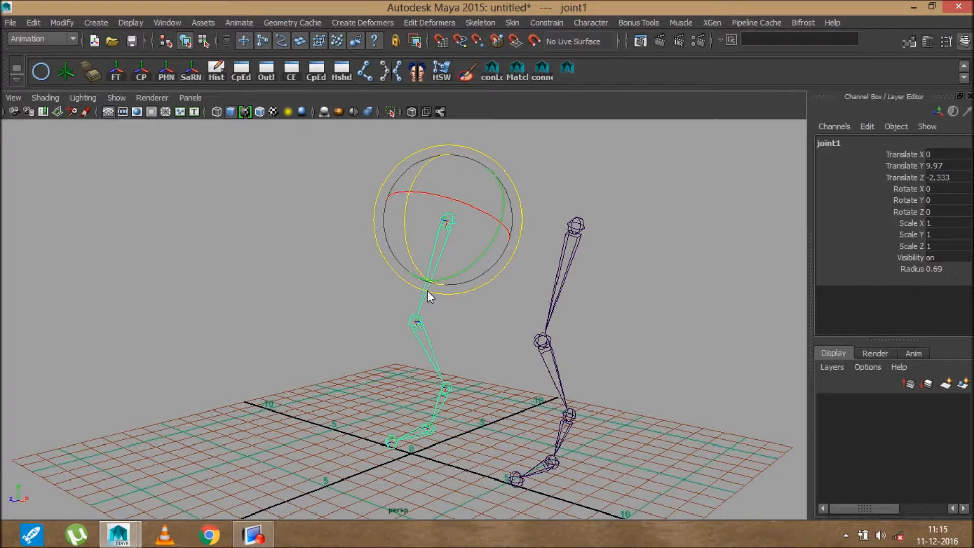
pyautogui.keyDown('alt'); pyautogui.moveTo(451, 349); pyautogui.dragTo(388, 337, button='middle'); pyautogui.keyUp('alt')
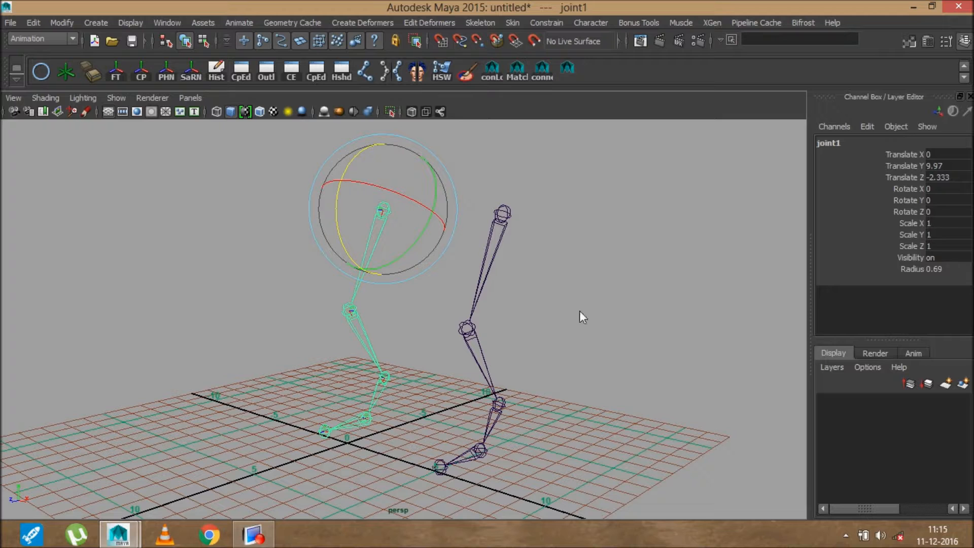
# Create an IK handle from the right leg's hip to its ankle
pyautogui.click(478, 24)
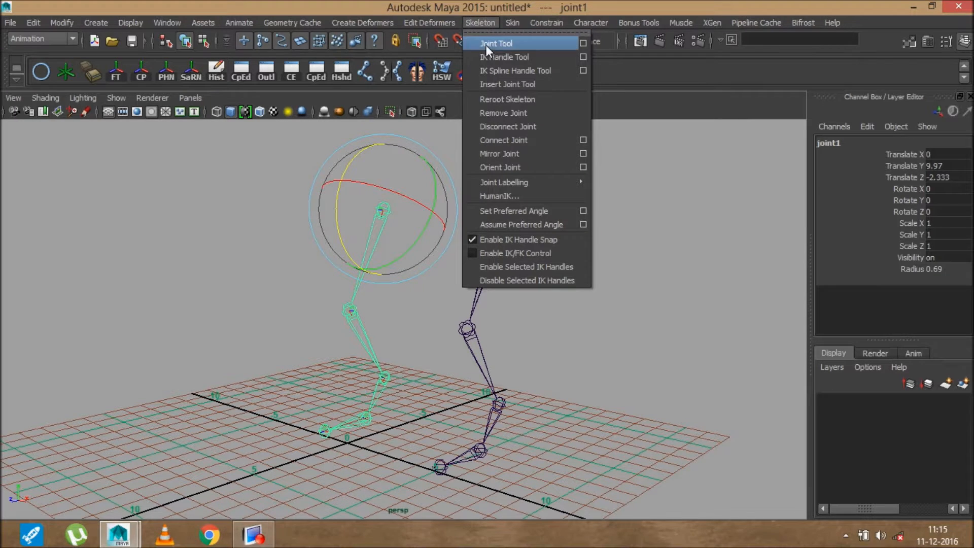
pyautogui.click(534, 56)
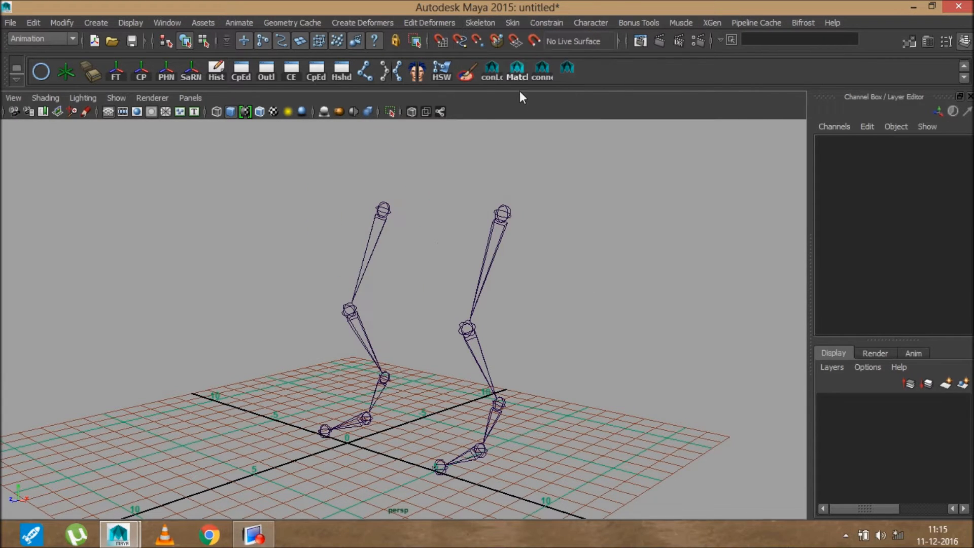
pyautogui.click(505, 213)
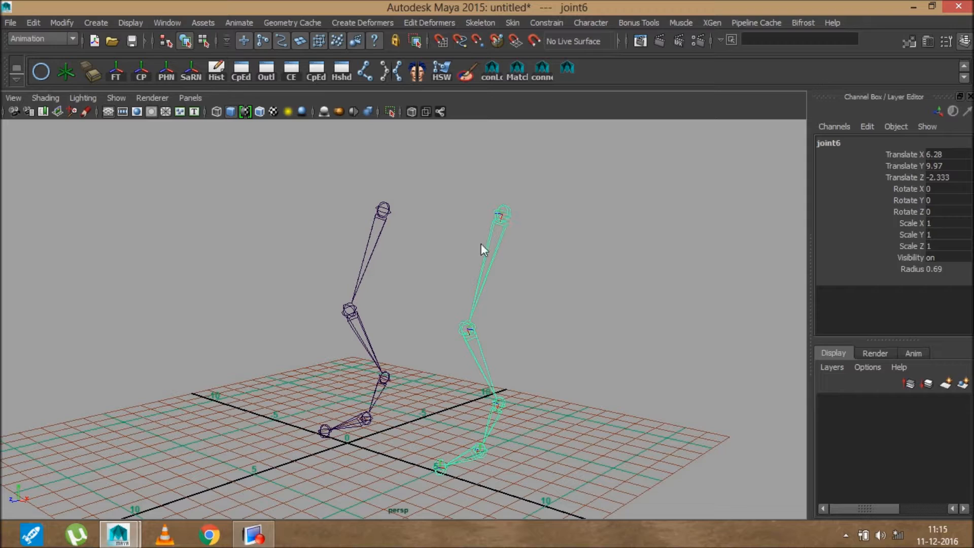
pyautogui.click(501, 403)
# Move the IK handle in World space up to Translate Y 6.035 to bend the knee
pyautogui.press('w')
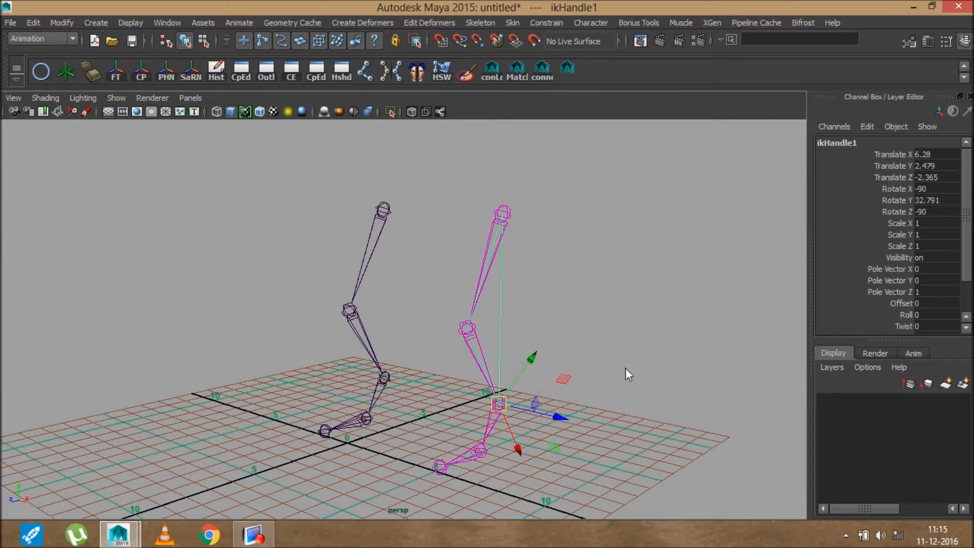
pyautogui.moveTo(521, 451); pyautogui.dragTo(512, 397)
pyautogui.hotkey('ctrl', 'z')
pyautogui.moveTo(616, 258); pyautogui.dragTo(564, 258)
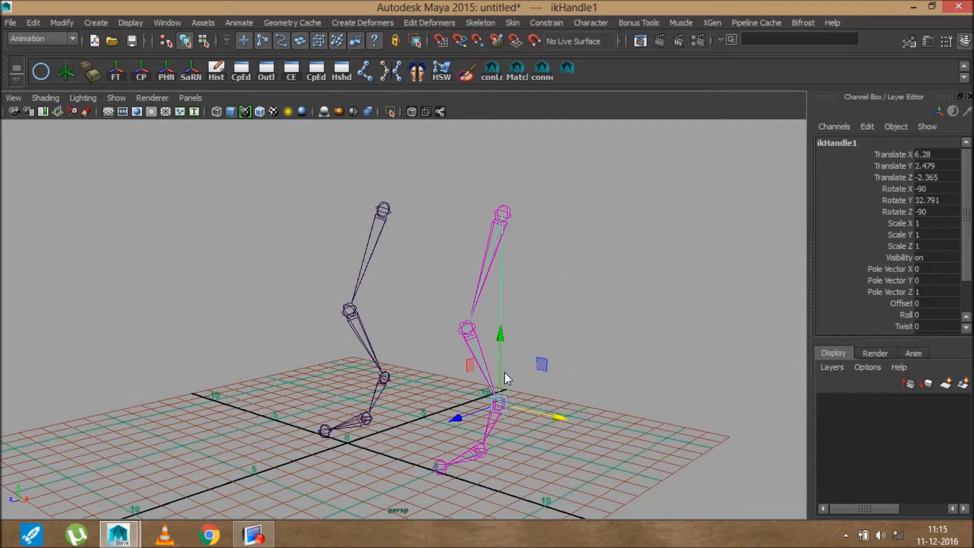
pyautogui.moveTo(496, 337); pyautogui.dragTo(499, 247)
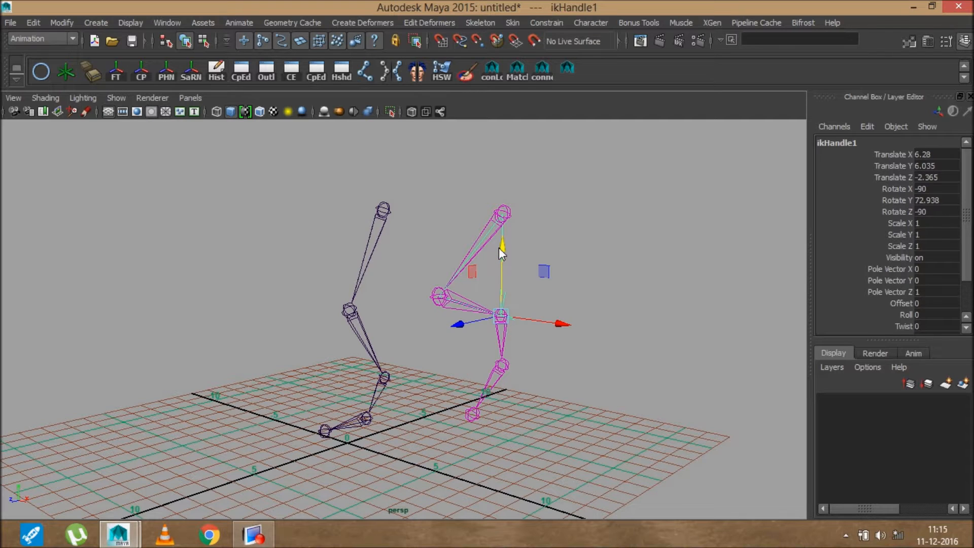
# Zoom in on the bent right leg and select its knee joint
pyautogui.keyDown('alt'); pyautogui.moveTo(408, 241); pyautogui.dragTo(396, 267, button='middle'); pyautogui.keyUp('alt')
pyautogui.keyDown('alt'); pyautogui.moveTo(397, 267); pyautogui.dragTo(468, 359, button='right'); pyautogui.keyUp('alt')
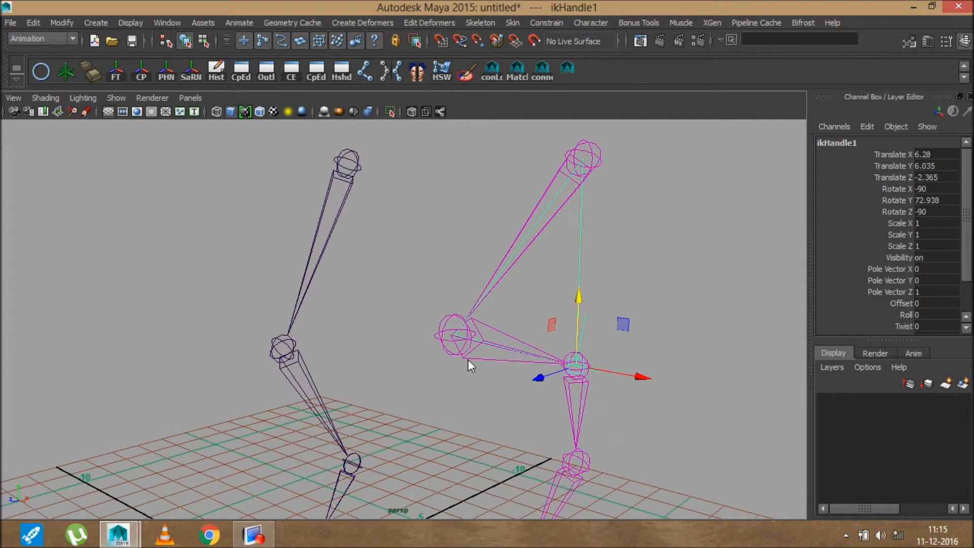
pyautogui.click(491, 336)
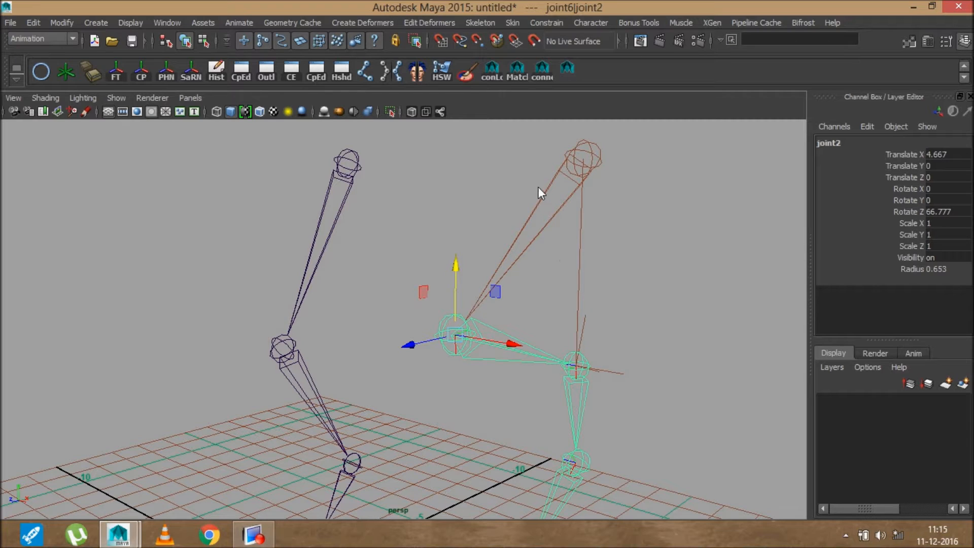
pyautogui.click(554, 202)
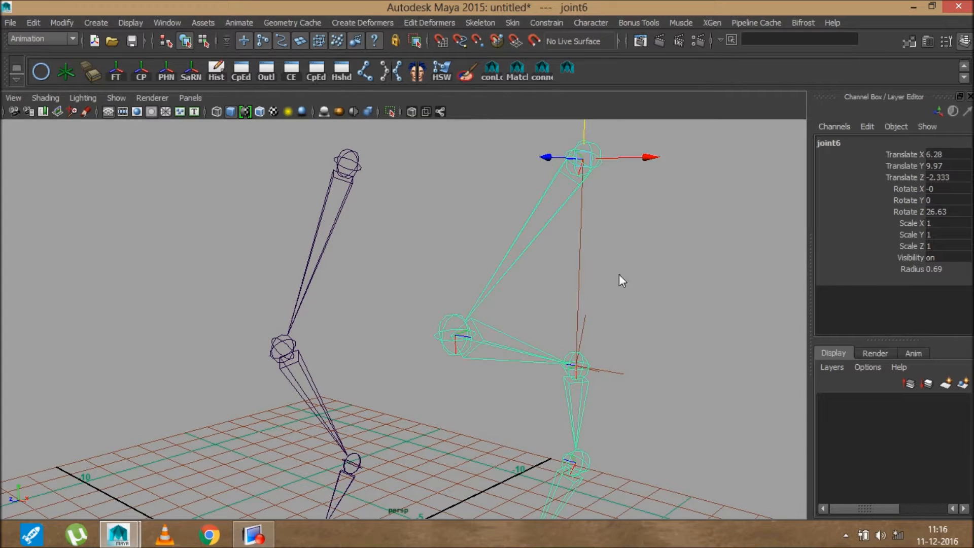